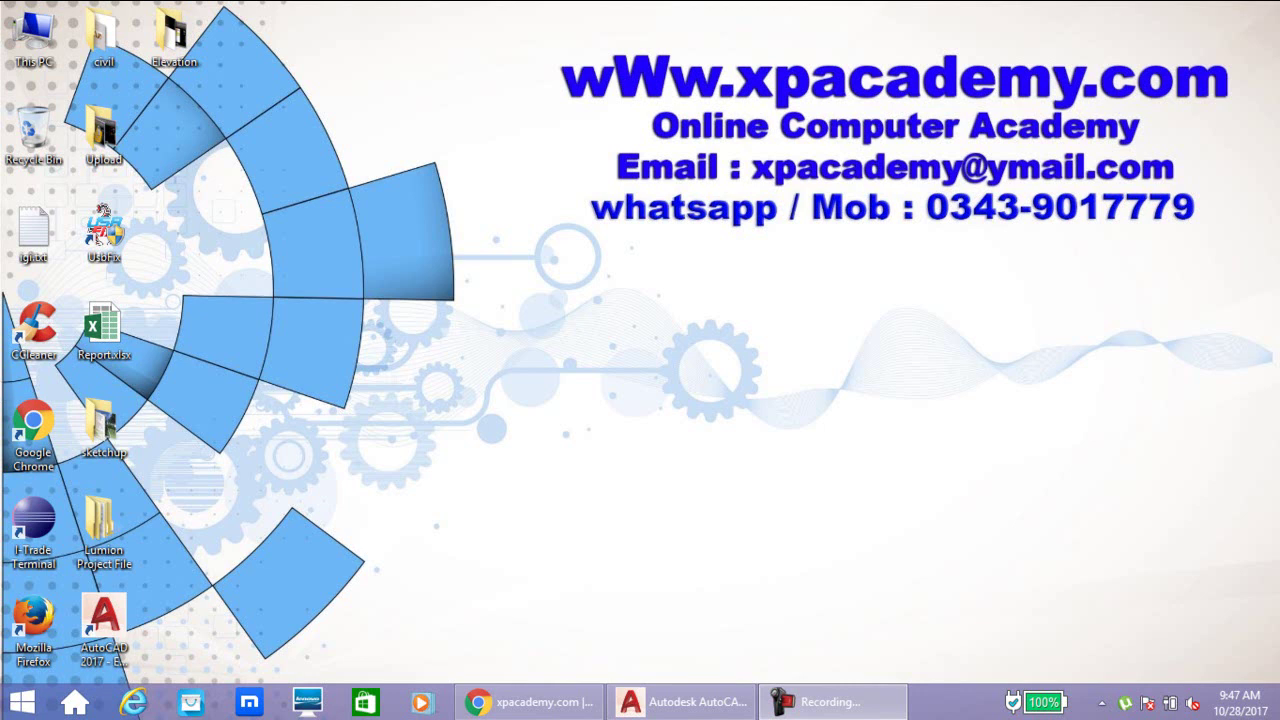
Restore the Drawing1.dwg window with the house front elevation over the desktop
click(705, 709)
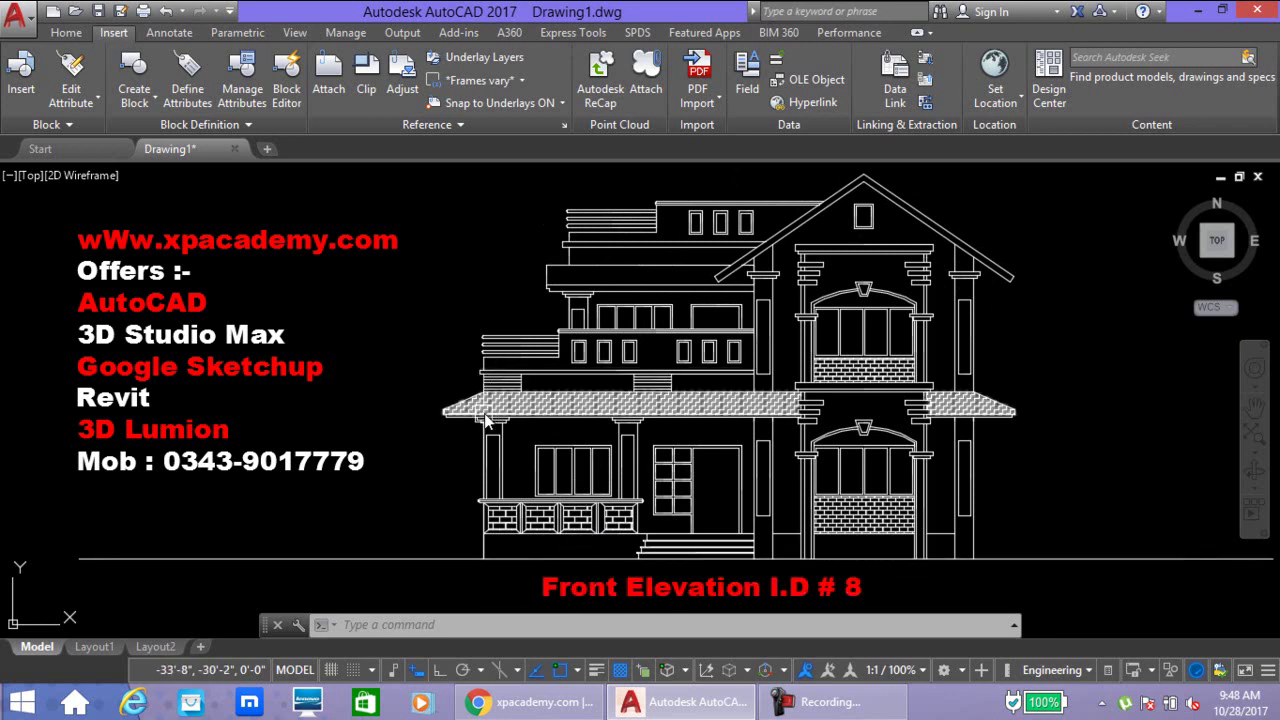
Zoom in and out on the front elevation to inspect its hatched roof and brick panels
scroll(755, 420, up, 2)
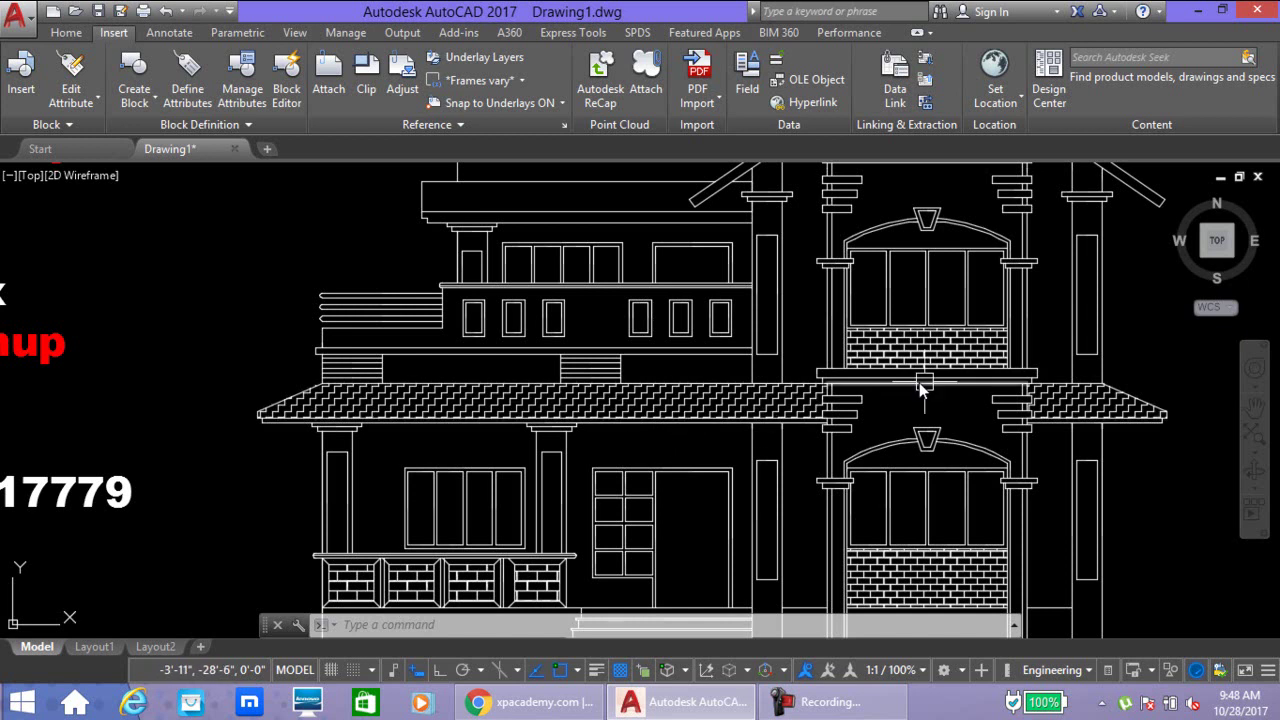
scroll(636, 397, down, 2)
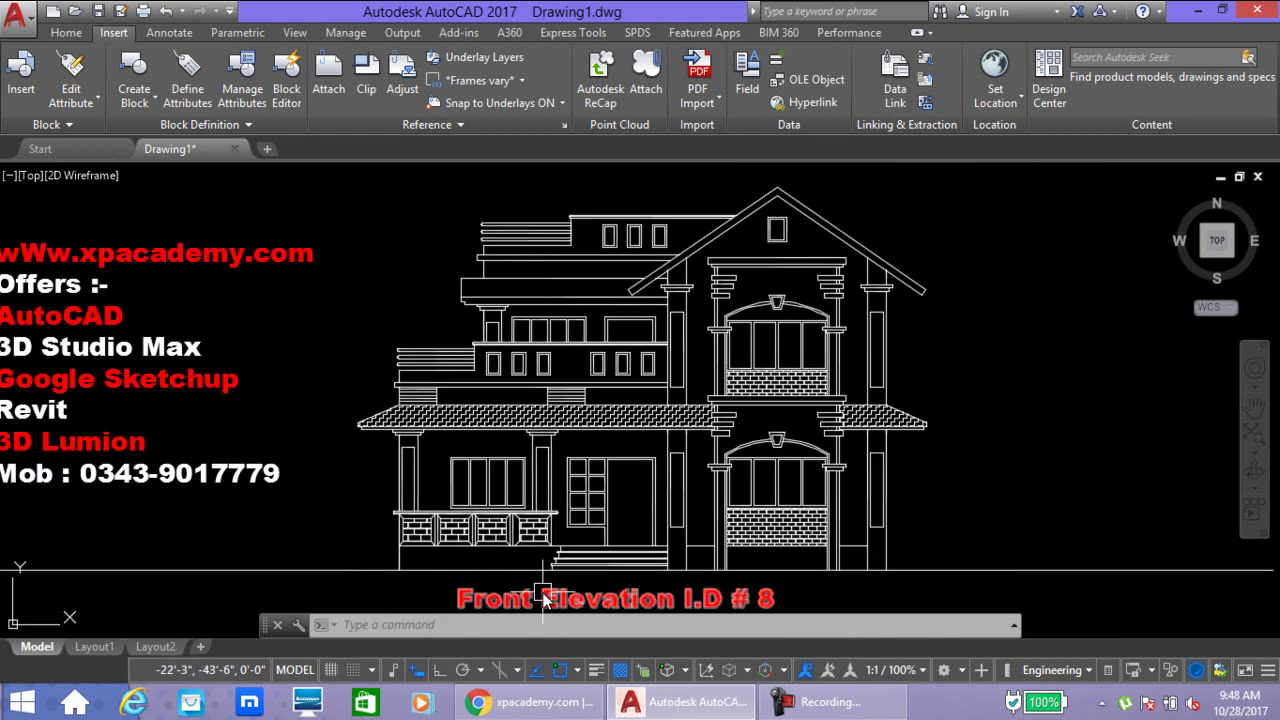
middle_drag(548, 593, 556, 562)
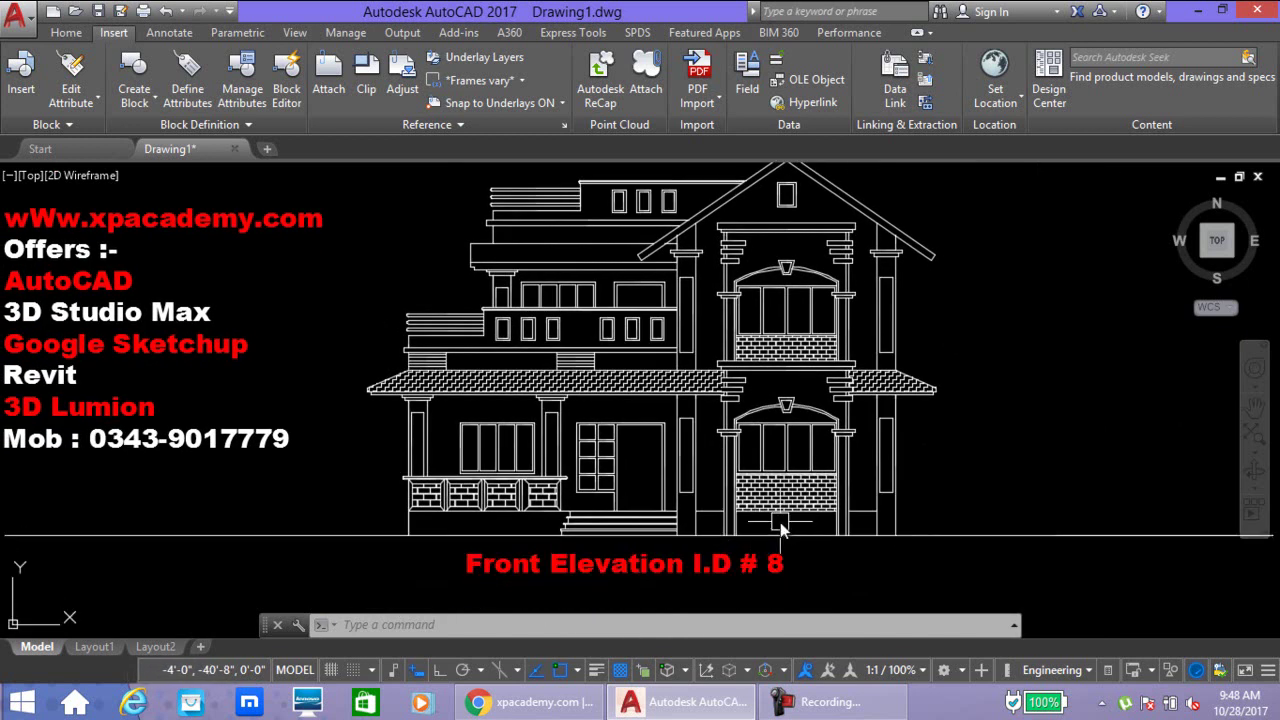
scroll(784, 522, up, 4)
scroll(866, 436, down, 4)
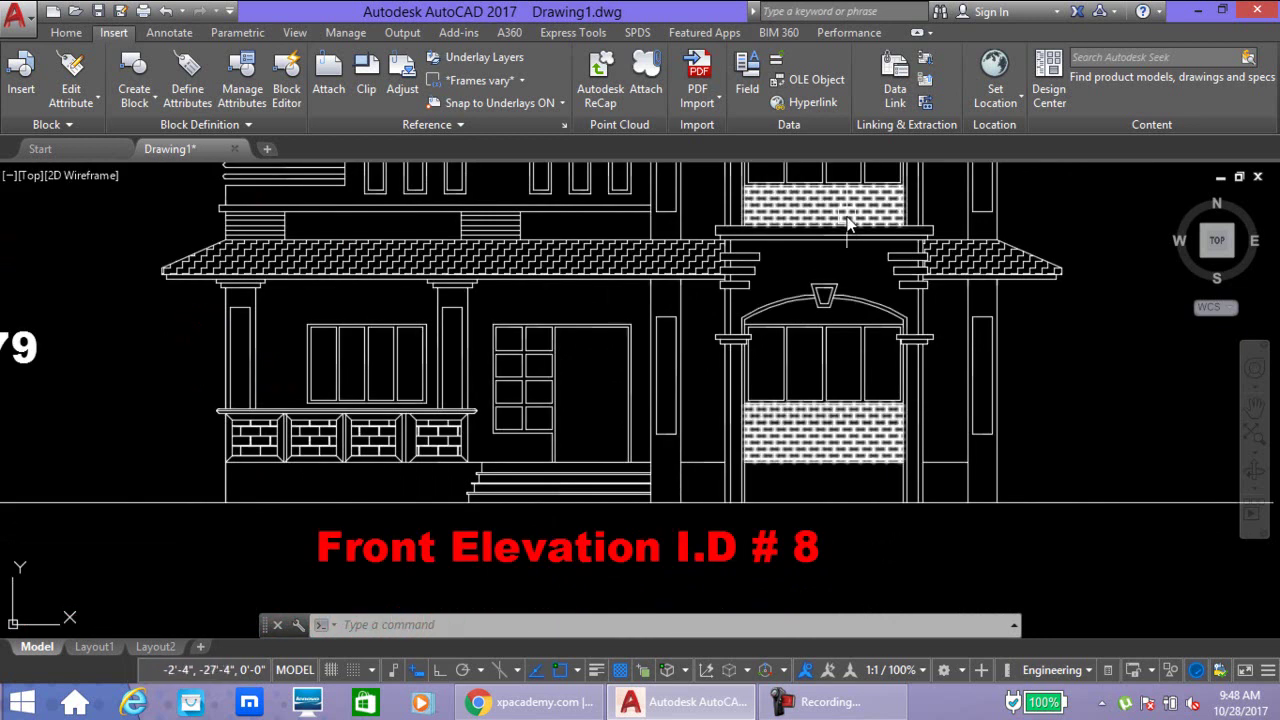
scroll(843, 300, up, 1)
scroll(855, 360, down, 2)
scroll(800, 330, up, 2)
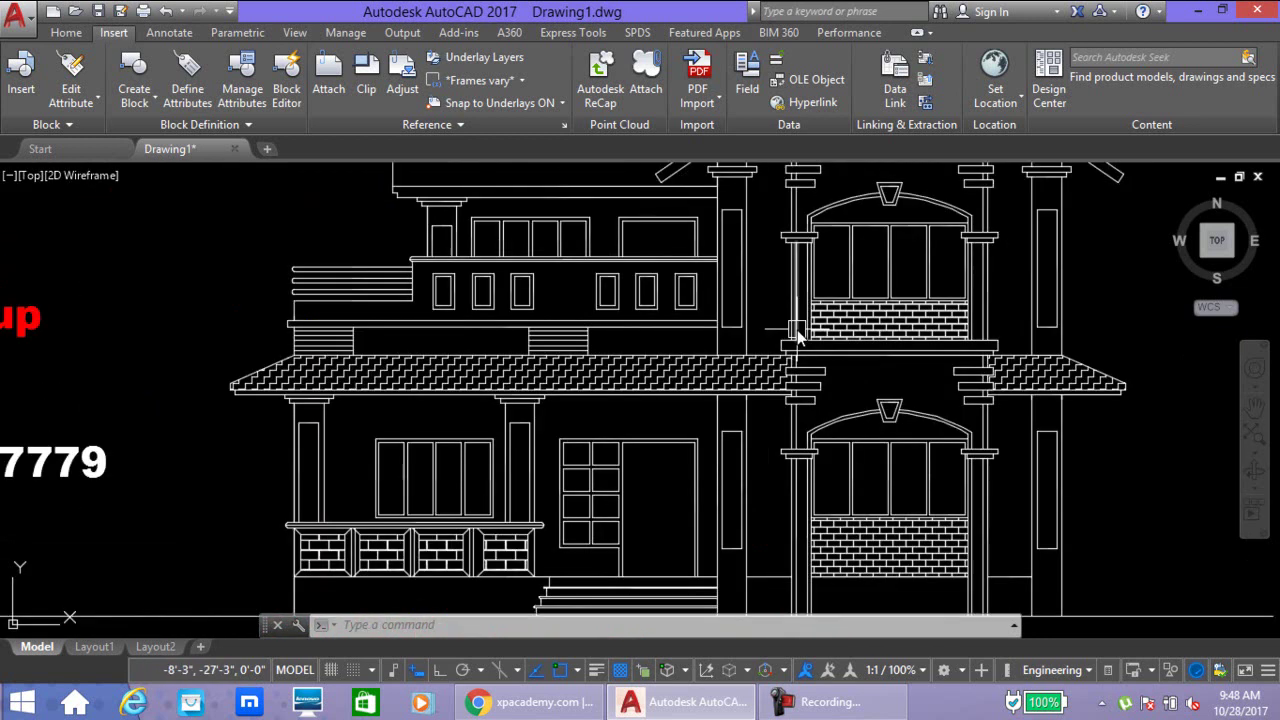
scroll(892, 510, up, 2)
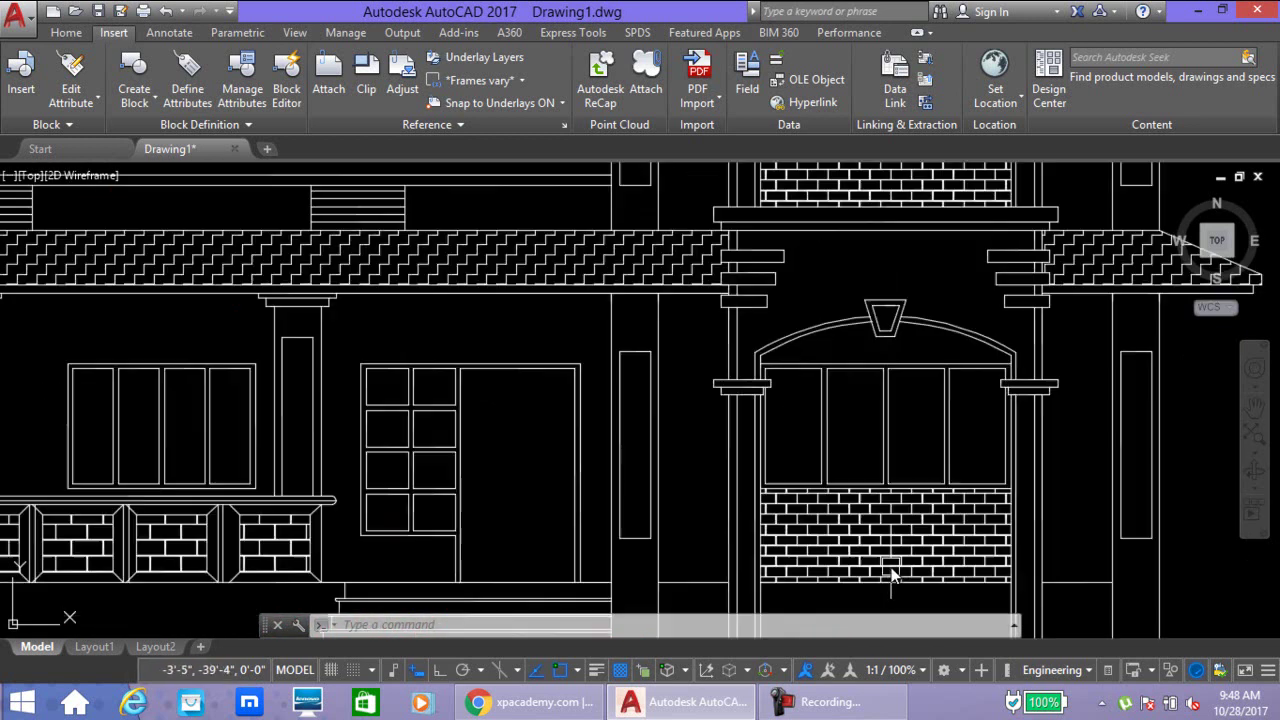
scroll(882, 570, down, 4)
middle_drag(880, 591, 868, 537)
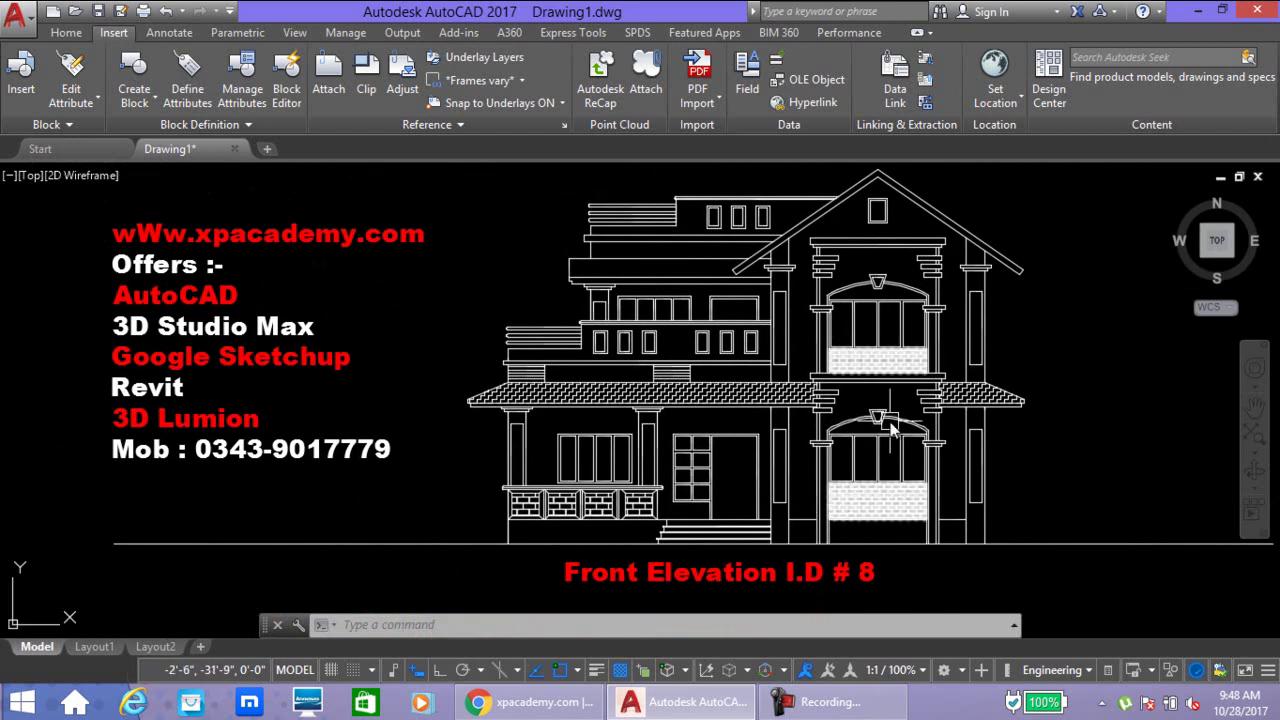
scroll(810, 338, up, 2)
Pan up so the floor plan appears together with the elevation below it
middle_drag(810, 338, 777, 356)
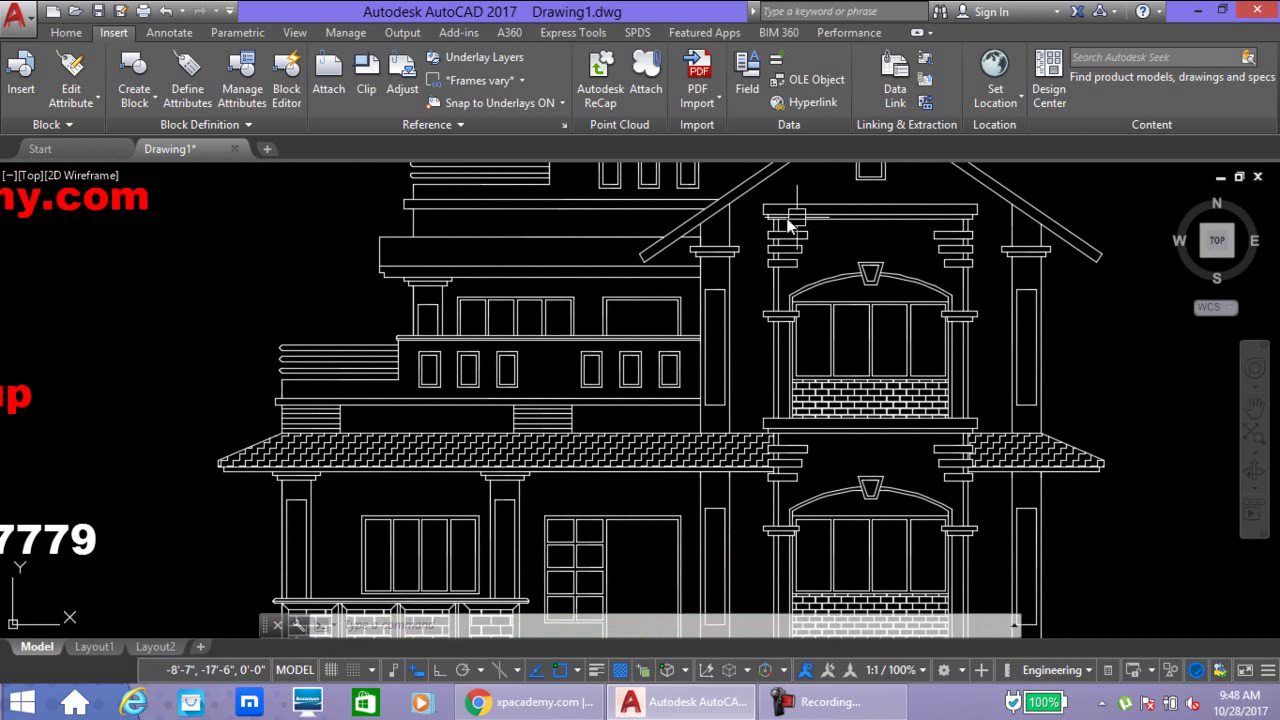
scroll(777, 356, down, 4)
mouse_move(890, 338)
middle_down()
mouse_move(846, 375)
mouse_move(700, 335)
mouse_move(704, 495)
middle_up()
scroll(700, 335, up, 1)
scroll(719, 333, down, 1)
Zoom out to view both stacked floor plans above the elevation
scroll(728, 300, down, 2)
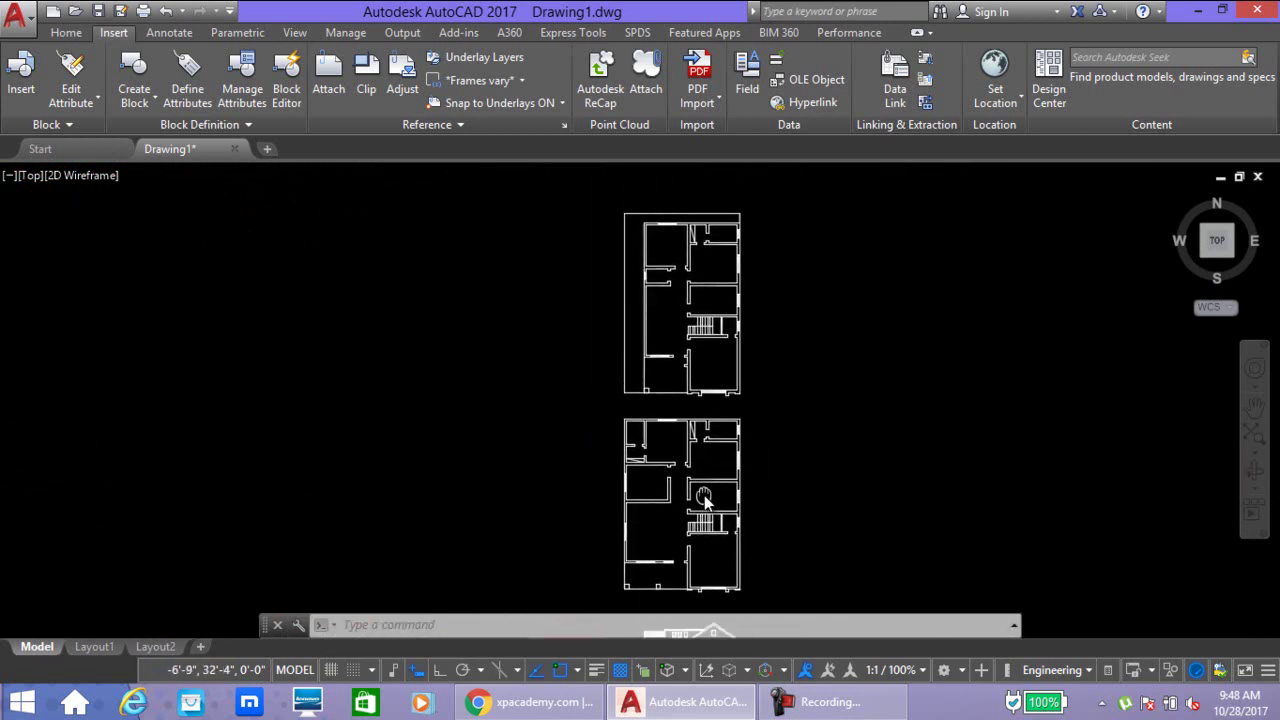
scroll(693, 517, up, 2)
scroll(586, 443, up, 1)
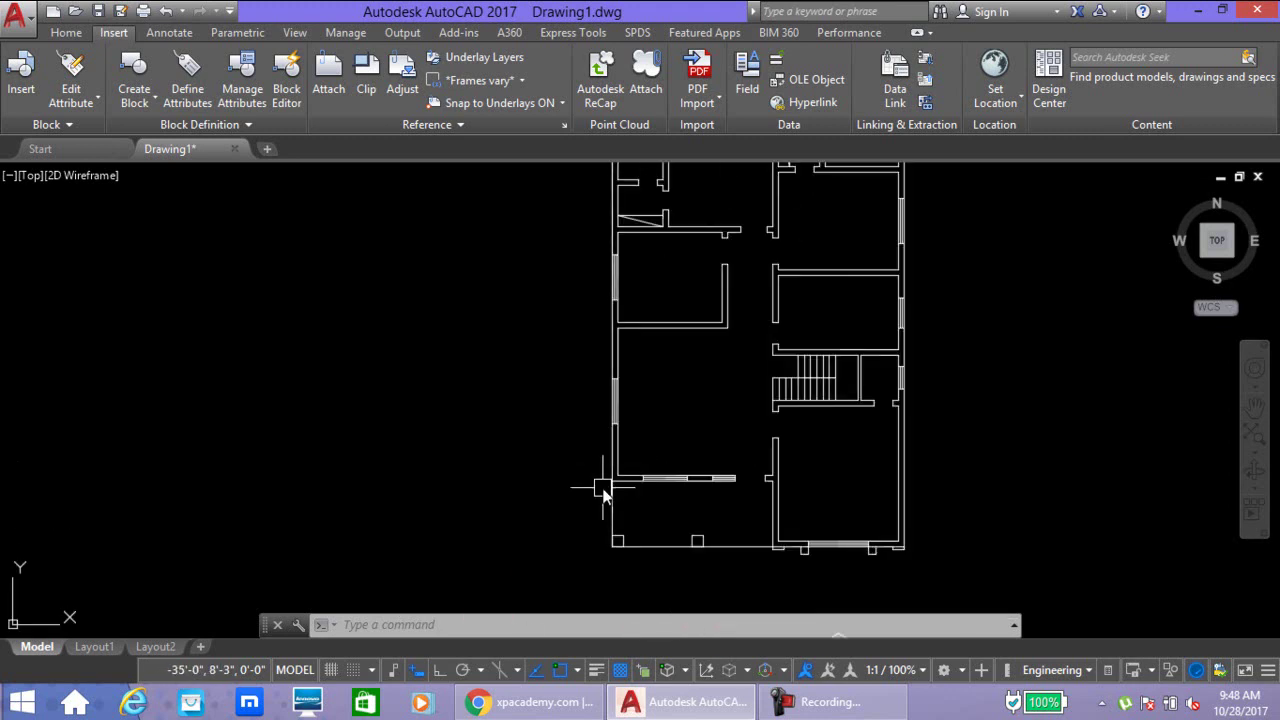
scroll(745, 612, up, 1)
middle_drag(745, 612, 735, 632)
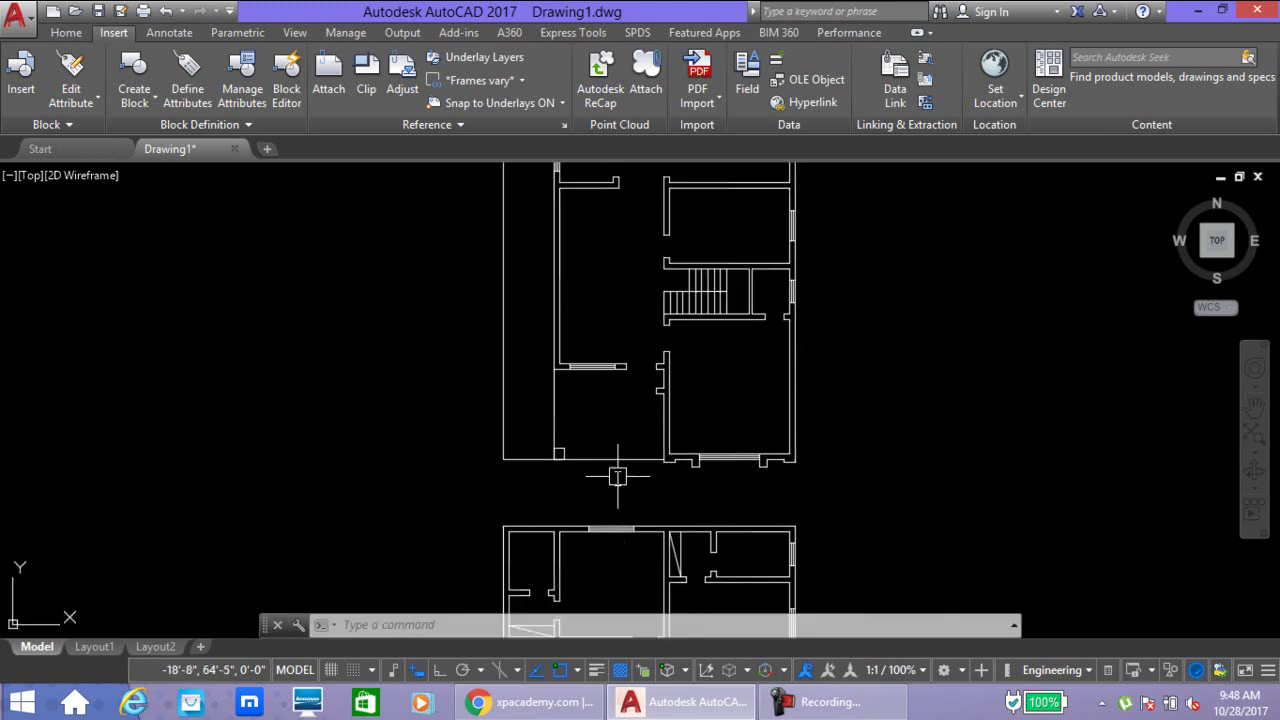
Zoom into the upper plan's bottom wall, then back to a close view of the elevation
scroll(745, 595, down, 1)
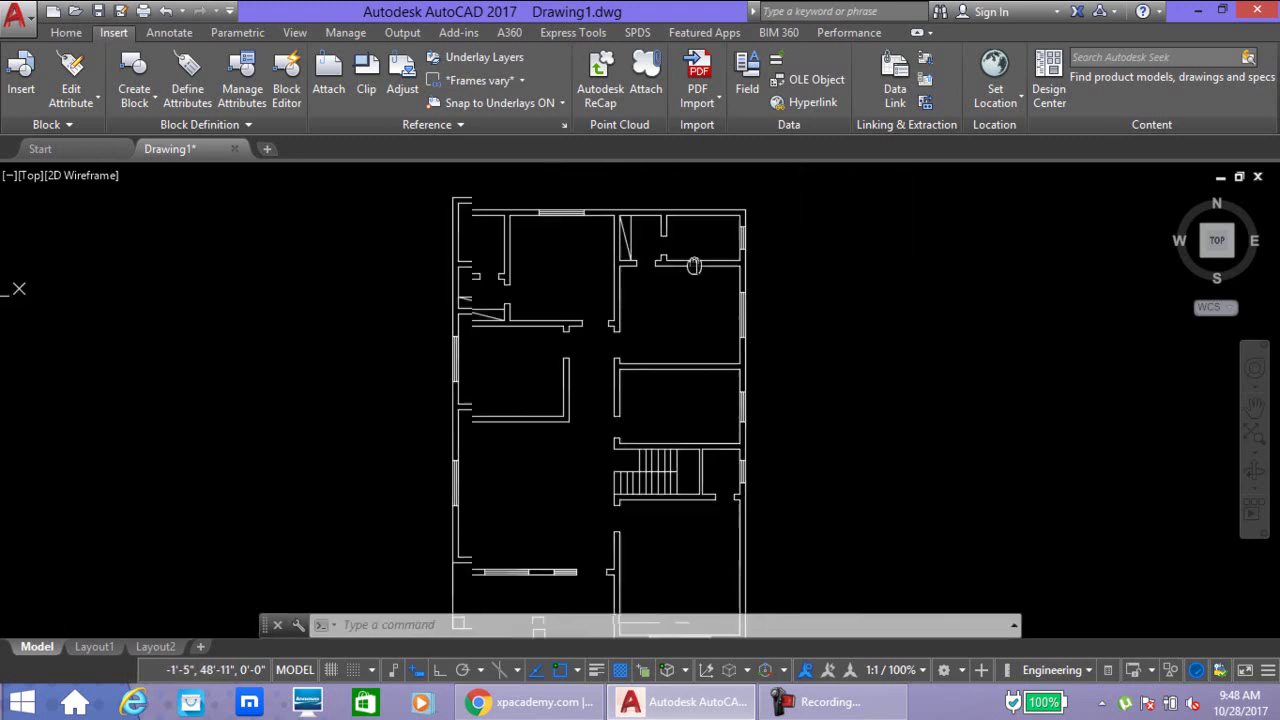
scroll(686, 603, up, 1)
scroll(652, 577, up, 3)
scroll(694, 386, up, 1)
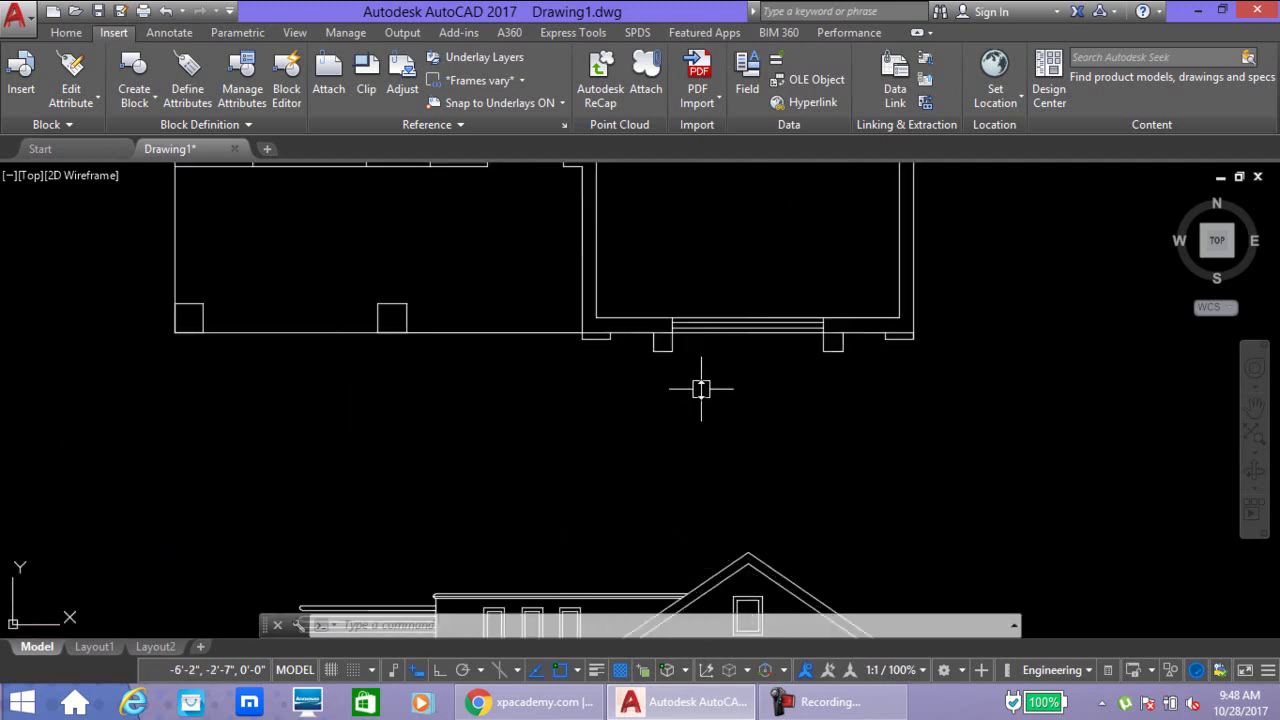
scroll(579, 348, up, 1)
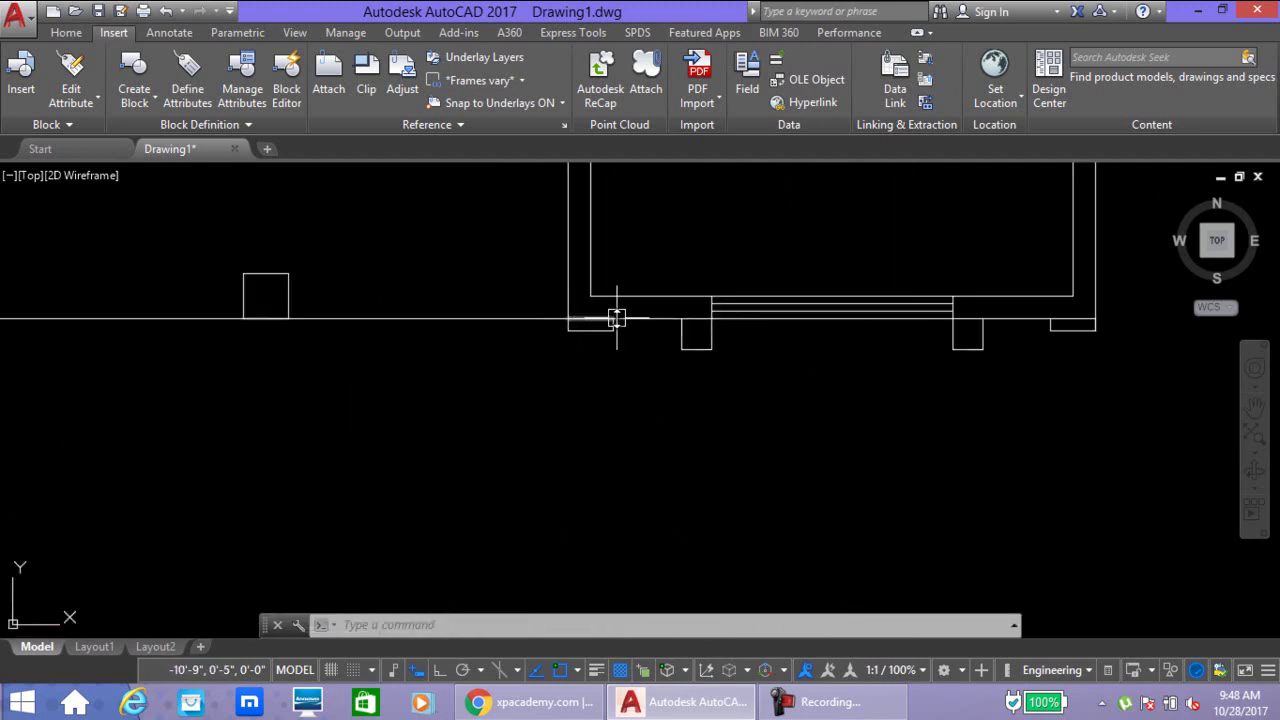
scroll(609, 343, down, 4)
scroll(623, 426, up, 2)
Compare the floor plan's front wall with the elevation and its 'Front Elevation I.D # 8' label
scroll(600, 470, up, 2)
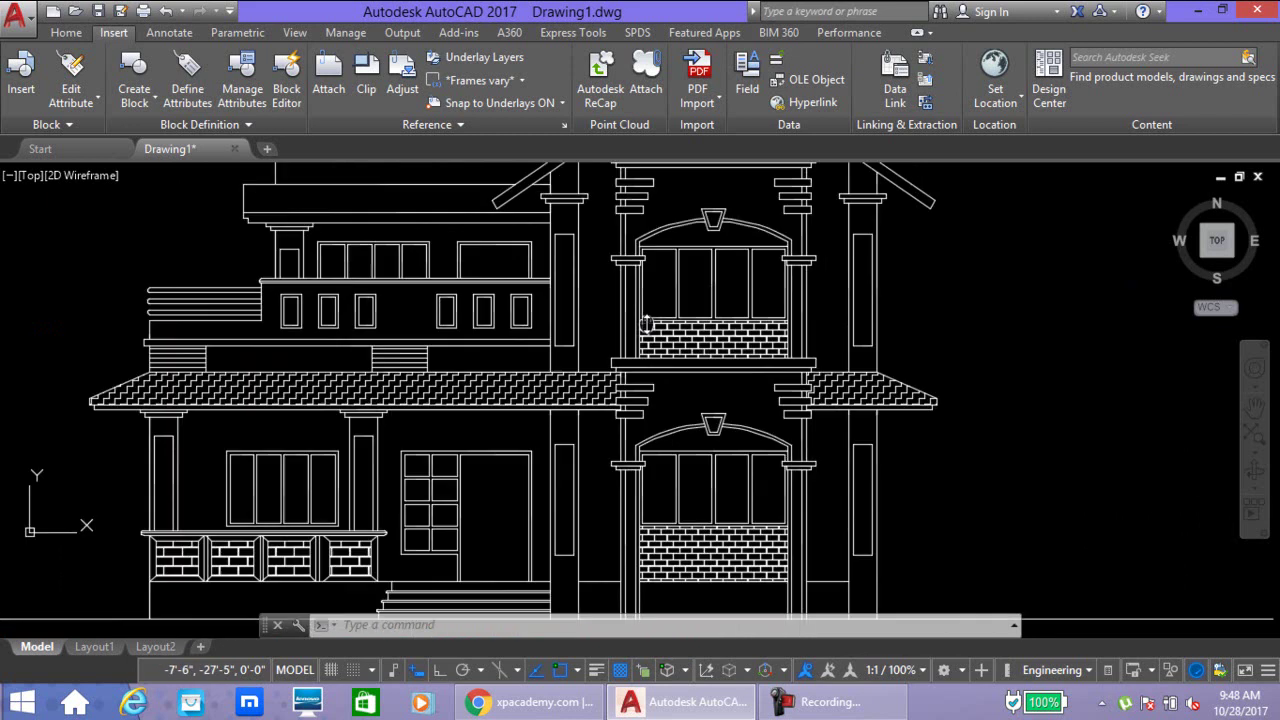
middle_drag(581, 614, 581, 494)
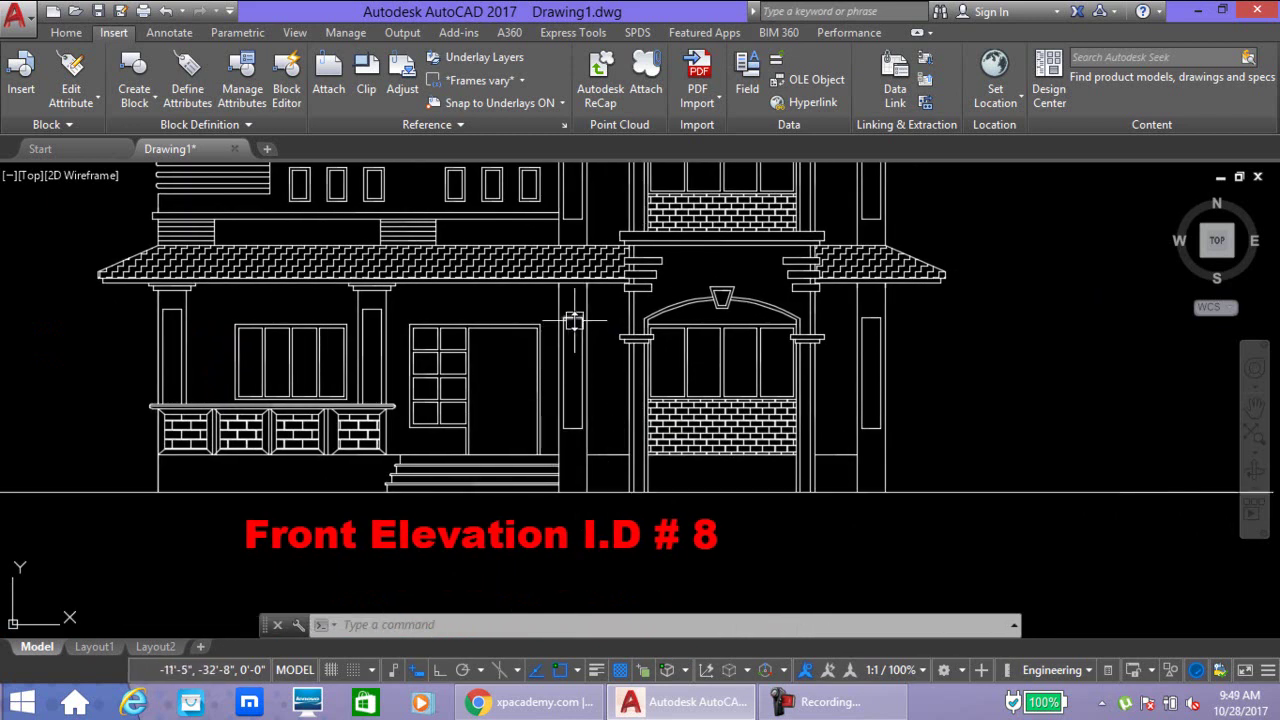
scroll(585, 470, down, 3)
middle_drag(598, 330, 598, 525)
scroll(575, 305, up, 1)
scroll(581, 298, up, 1)
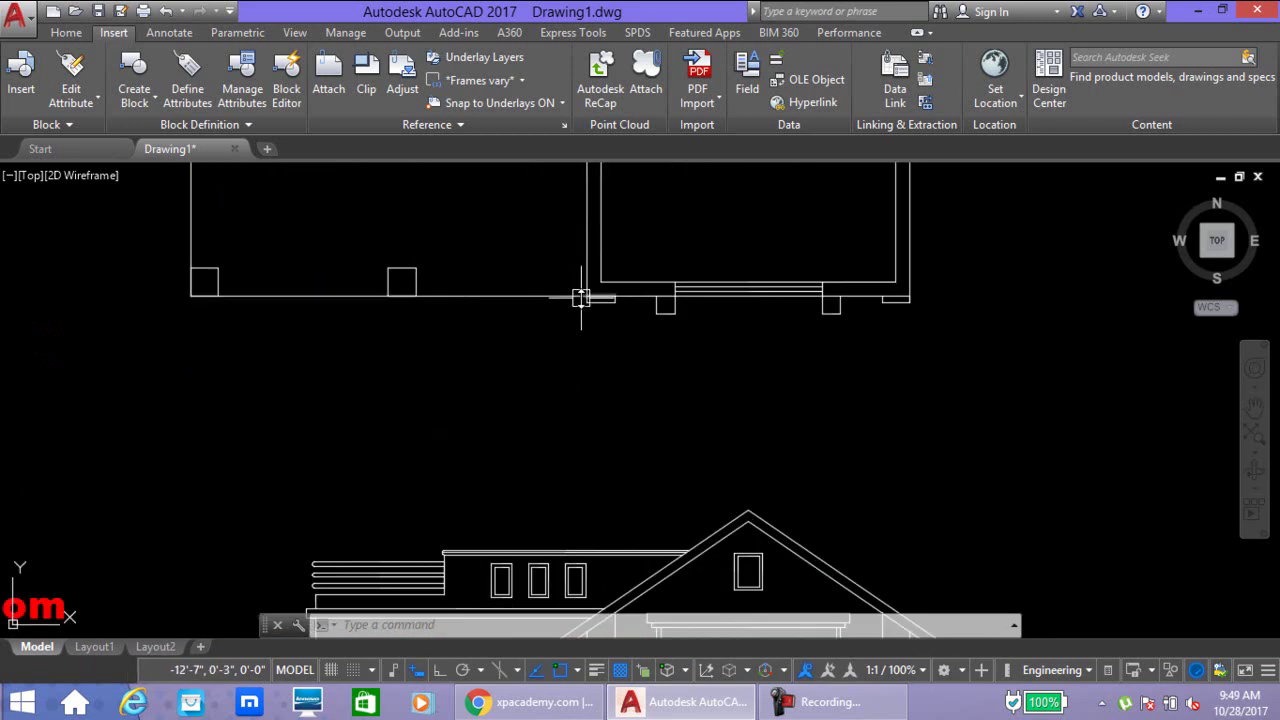
scroll(617, 371, down, 1)
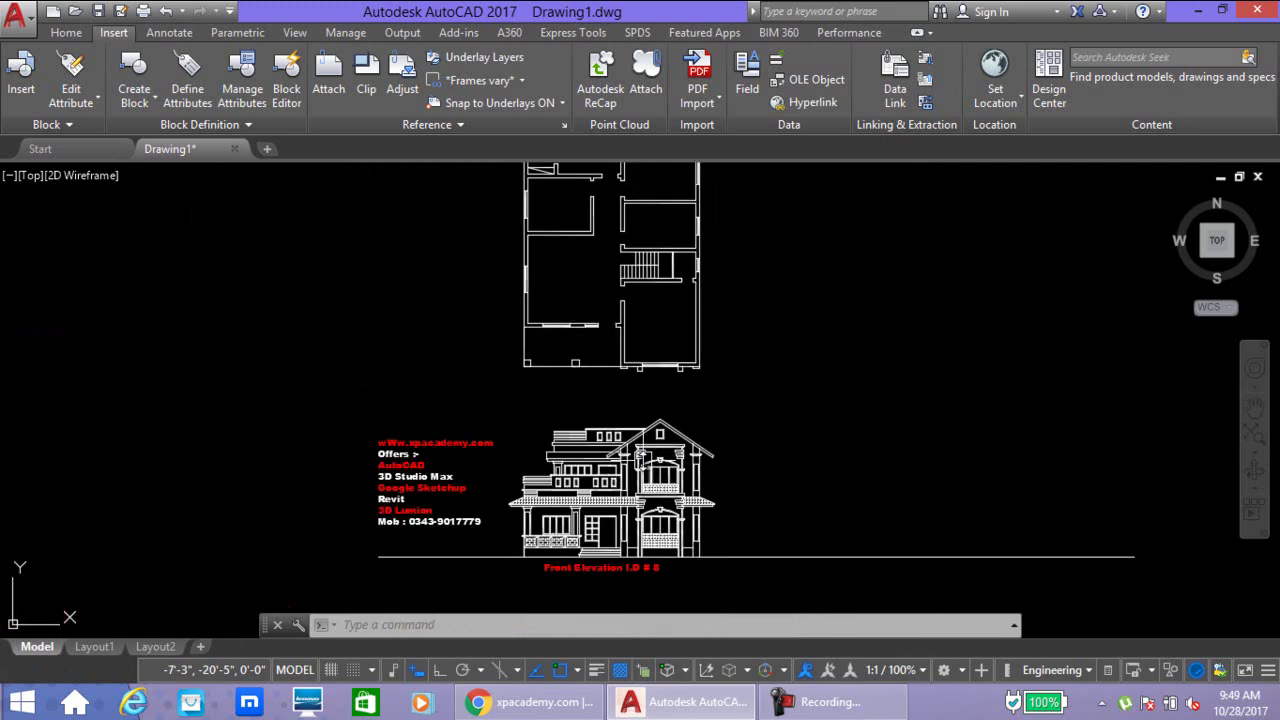
middle_drag(617, 371, 617, 335)
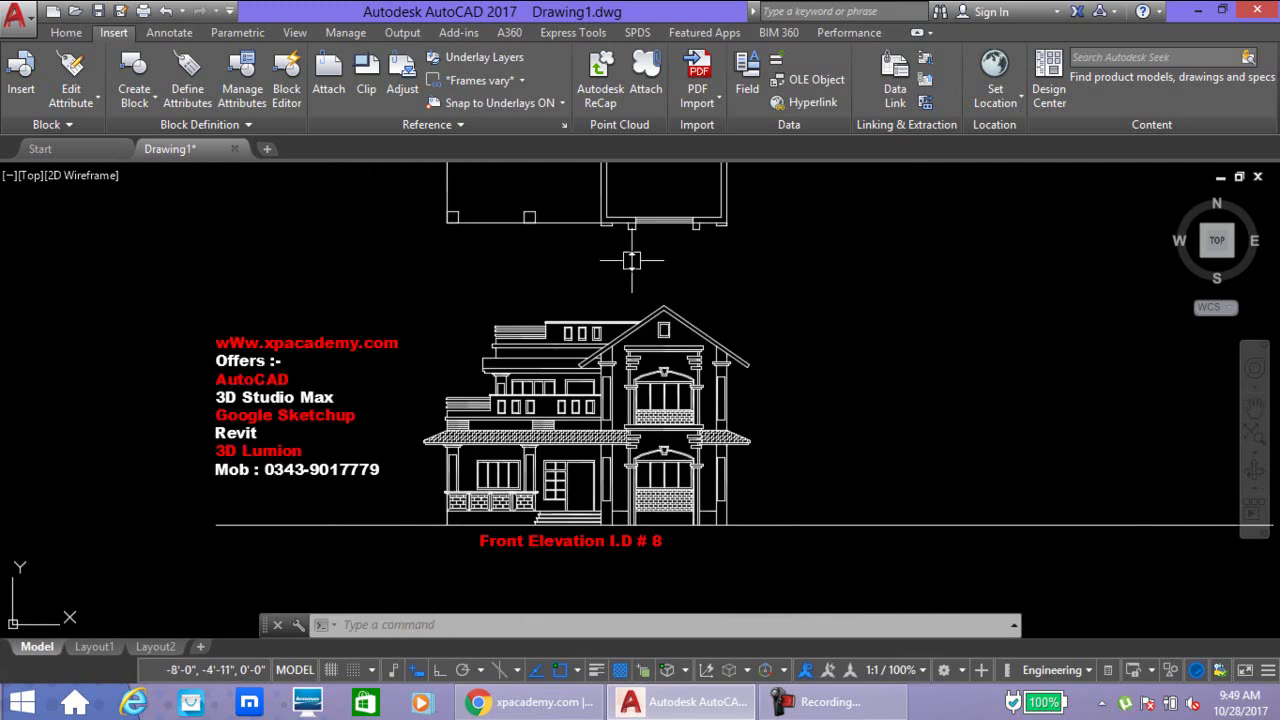
Check the upper floor plan once more, then centre the view on the whole front elevation
middle_drag(632, 230, 606, 300)
scroll(606, 290, up, 4)
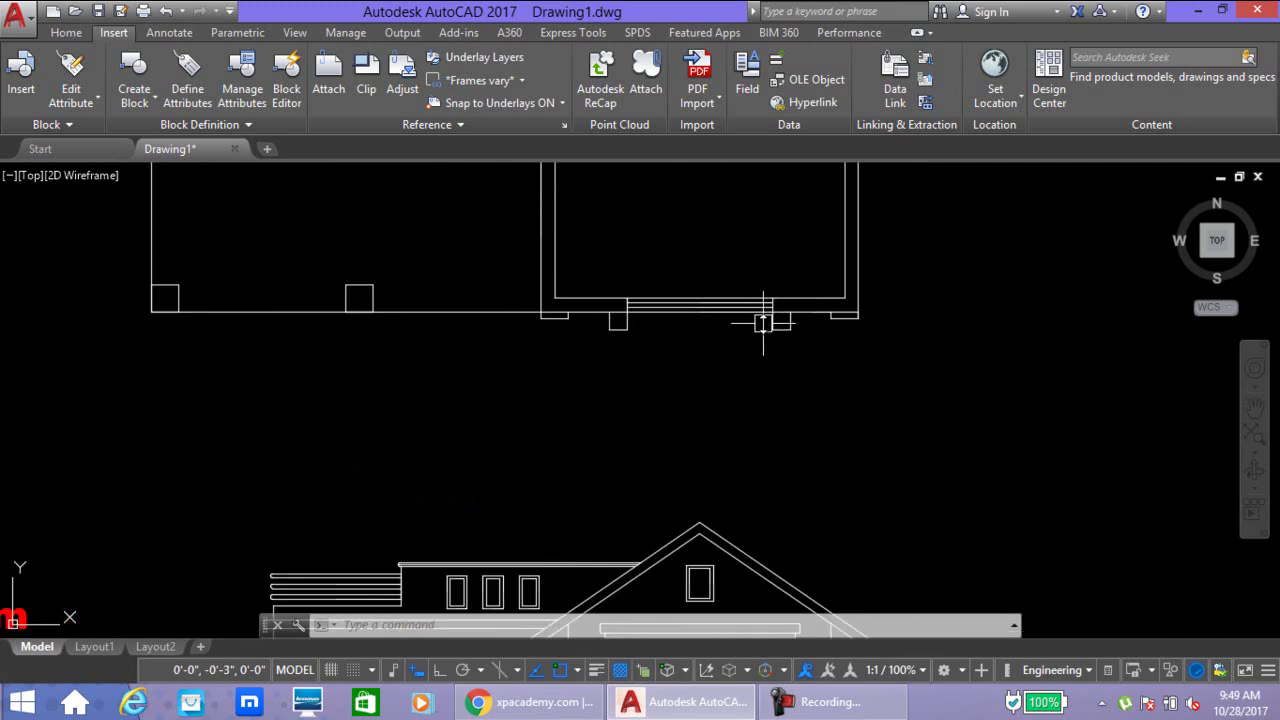
scroll(760, 380, down, 3)
scroll(659, 430, up, 3)
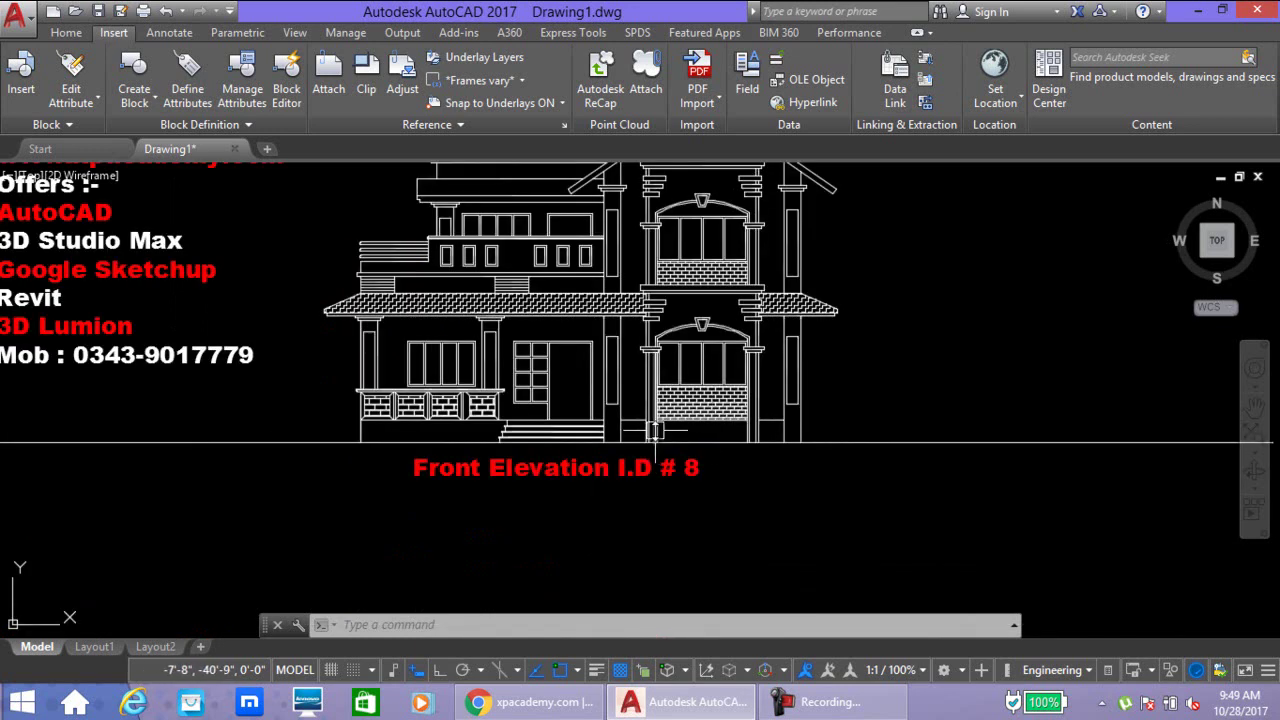
middle_drag(752, 240, 747, 377)
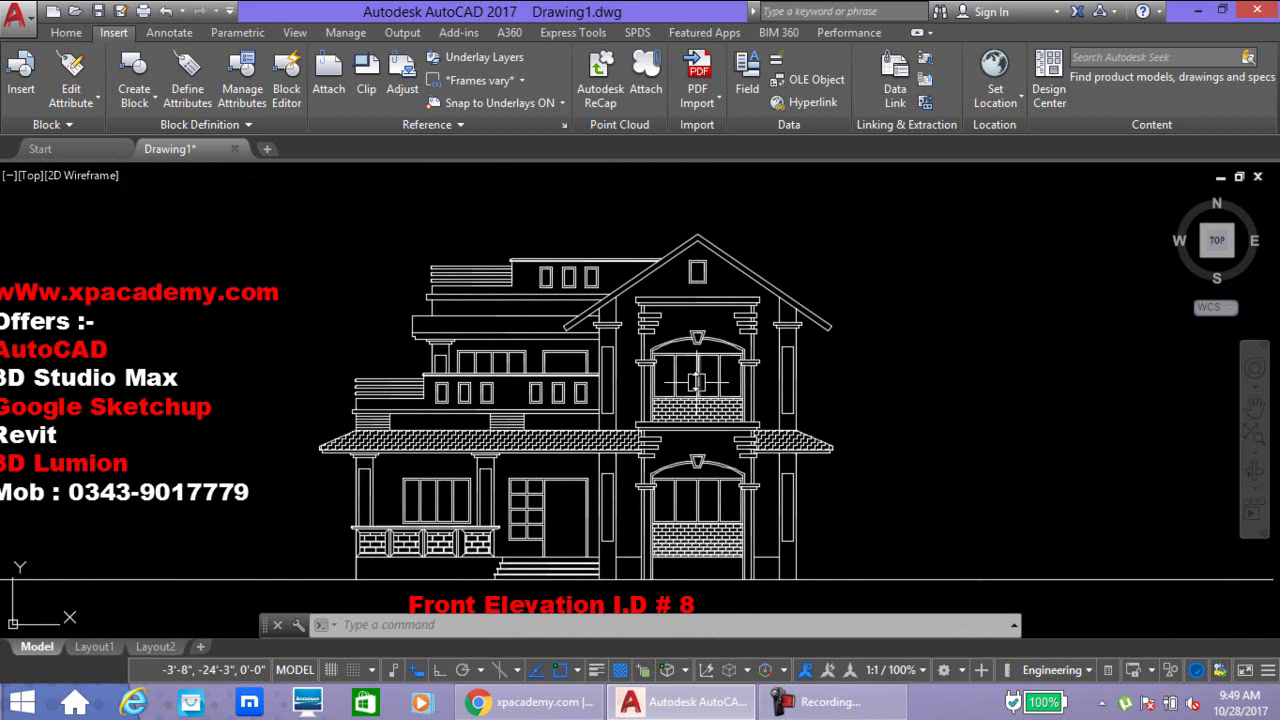
mouse_move(745, 415)
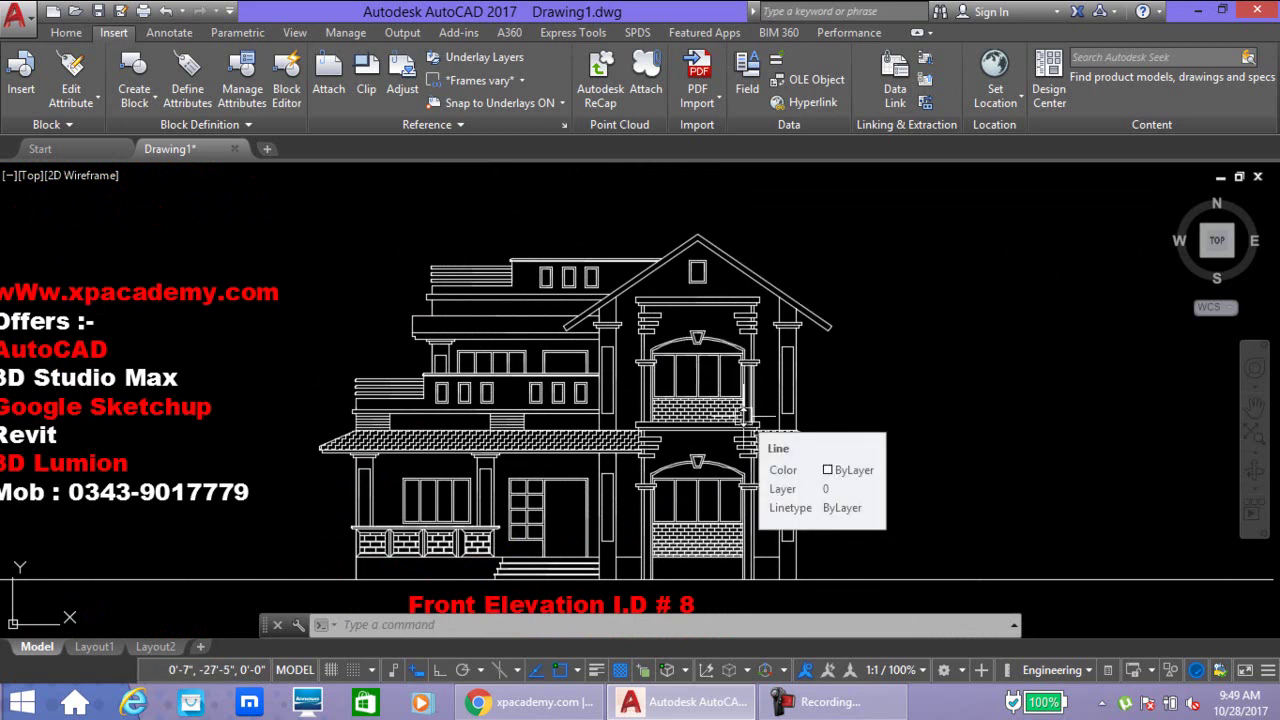
mouse_move(828, 413)
middle_down()
mouse_move(872, 379)
mouse_move(1000, 355)
middle_up()
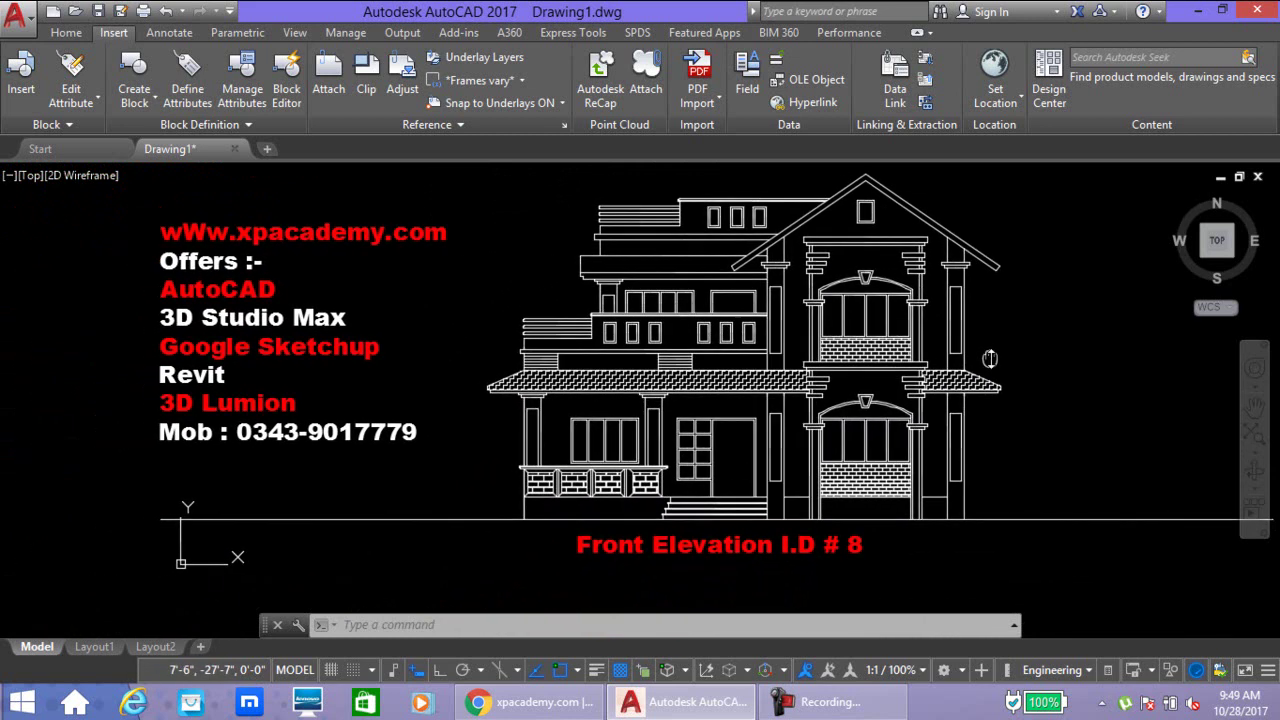